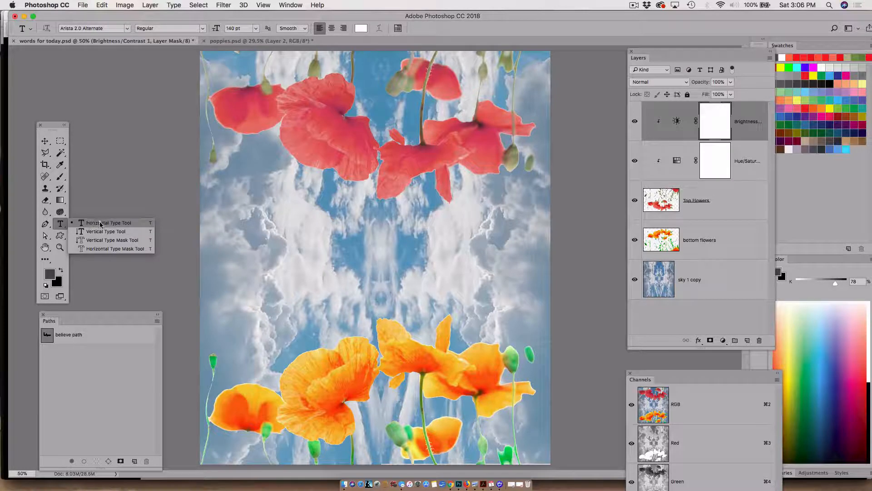
Step: Add the horizontal text "believe" in white 140 pt Arista 2.0 Alternate between the red and orange poppies
left_click(101, 223)
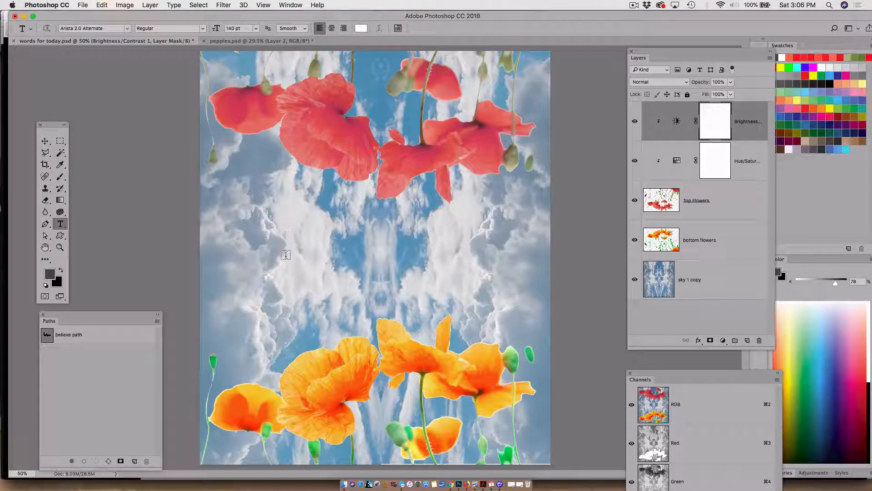
left_click(269, 259)
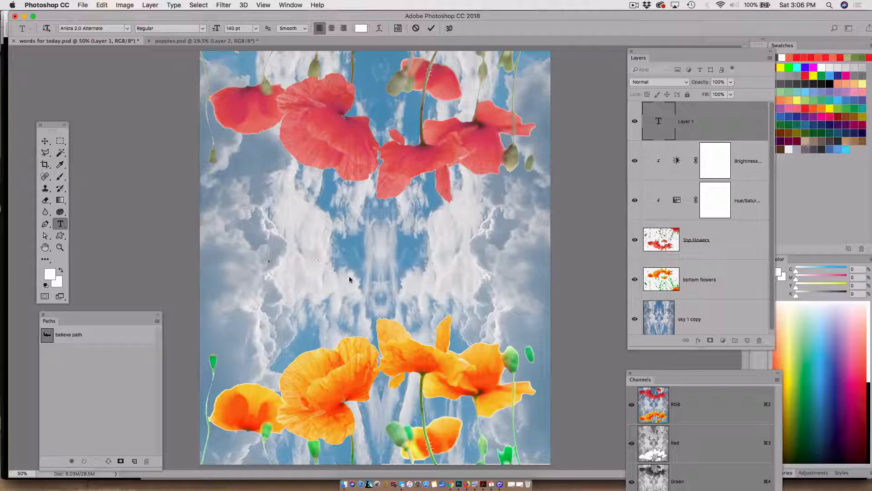
type("believe")
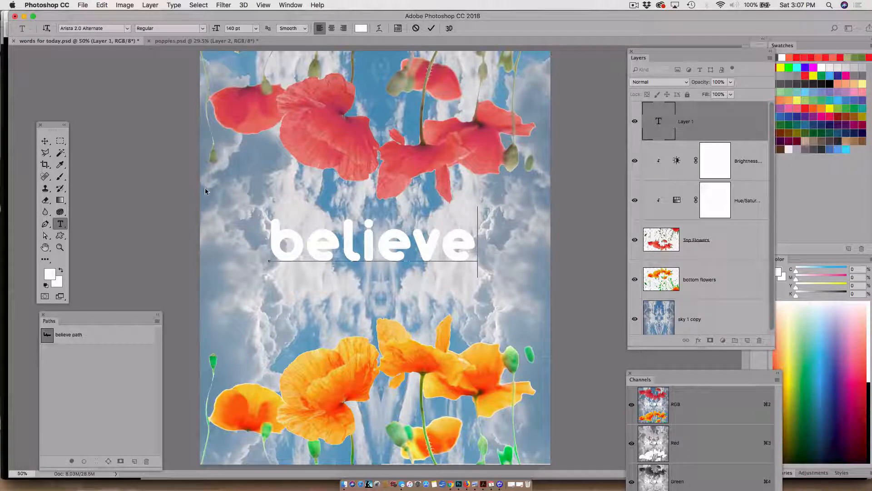
left_click(45, 142)
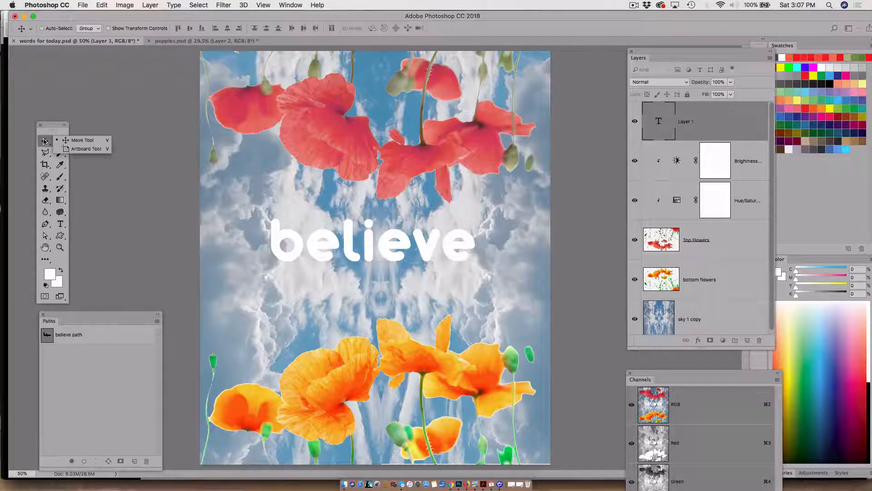
left_click(77, 142)
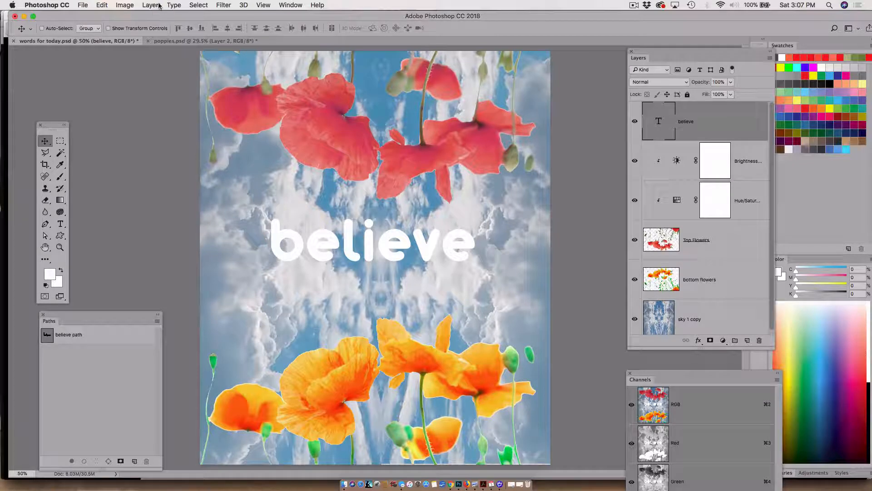
Step: Create a work path from the believe text layer
left_click(173, 5)
left_click(173, 5)
left_click(151, 5)
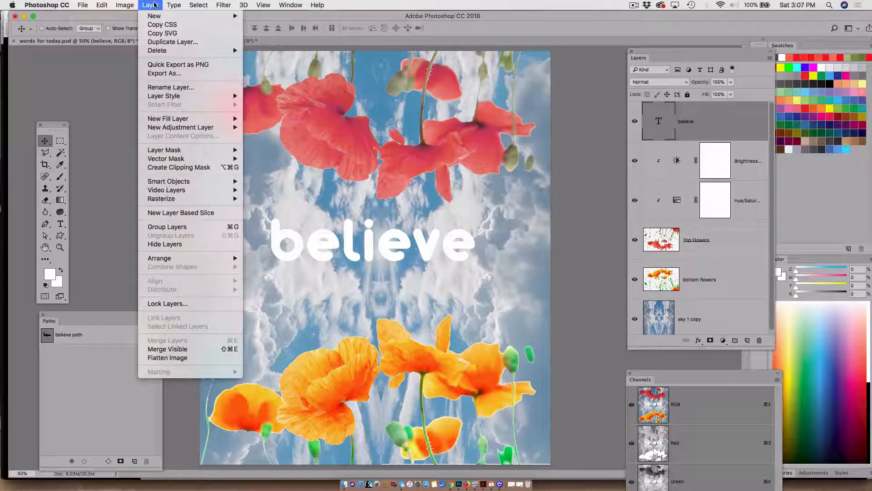
mouse_move(174, 5)
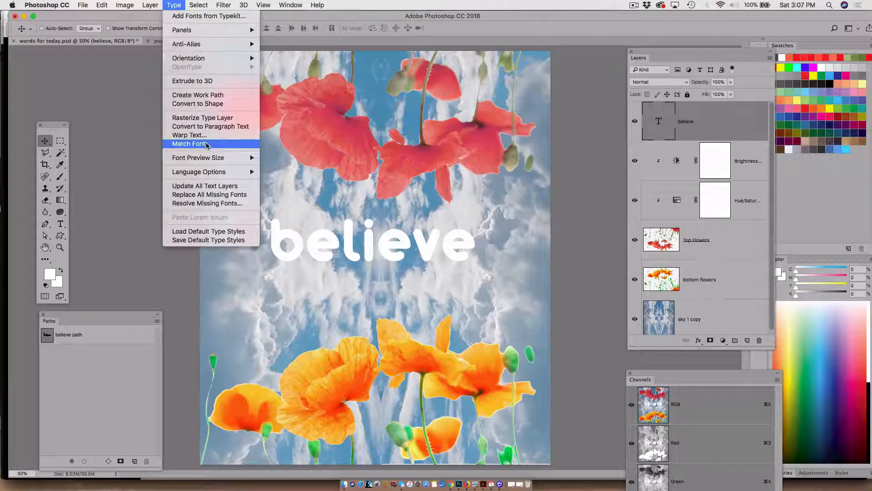
left_click(204, 96)
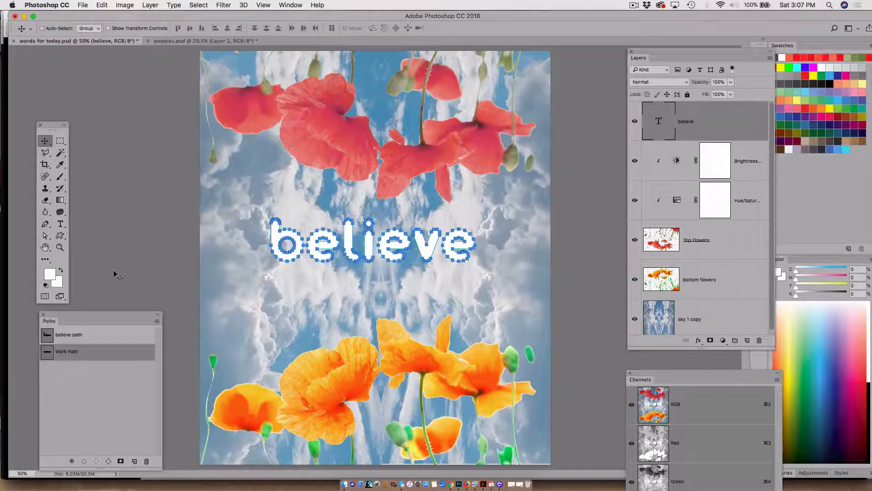
Step: Save the new work path as "believe path 2"
left_click_drag(90, 313, 138, 84)
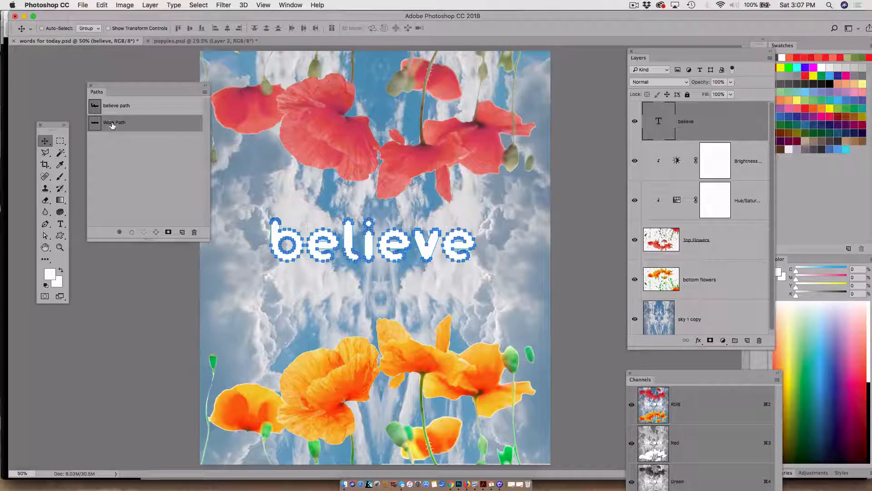
double_click(112, 125)
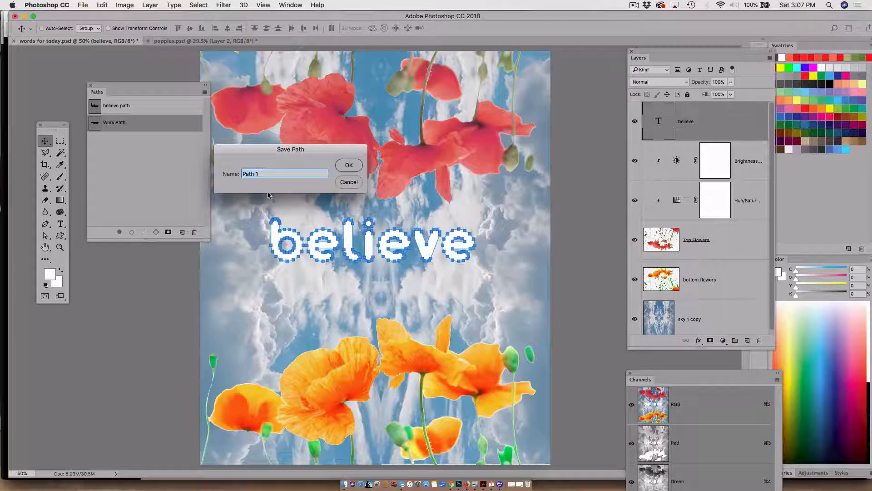
type("believe path 2")
left_click(348, 165)
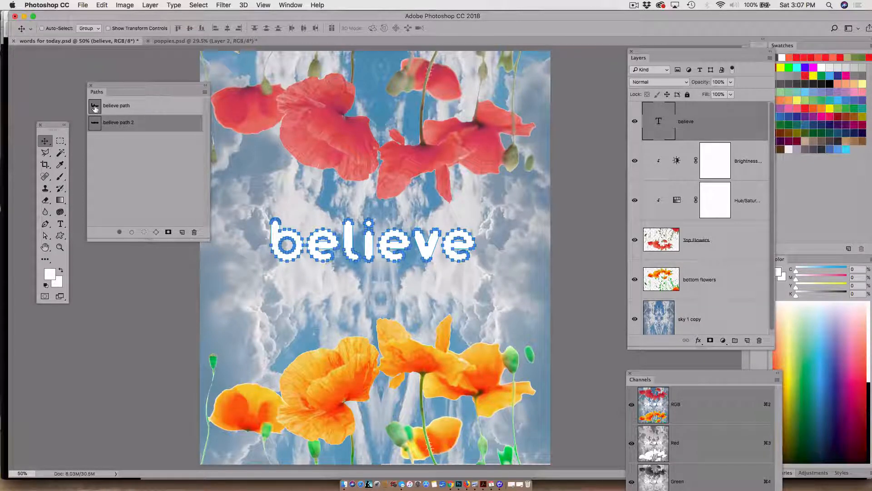
Step: Delete the old "believe path" and show only the believe path 2 outline by hiding the text layer
left_click(135, 108)
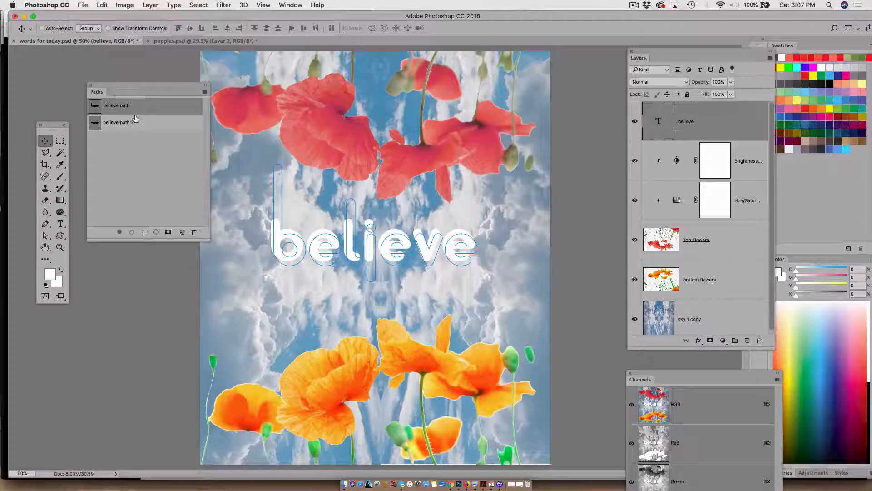
left_click_drag(137, 110, 194, 232)
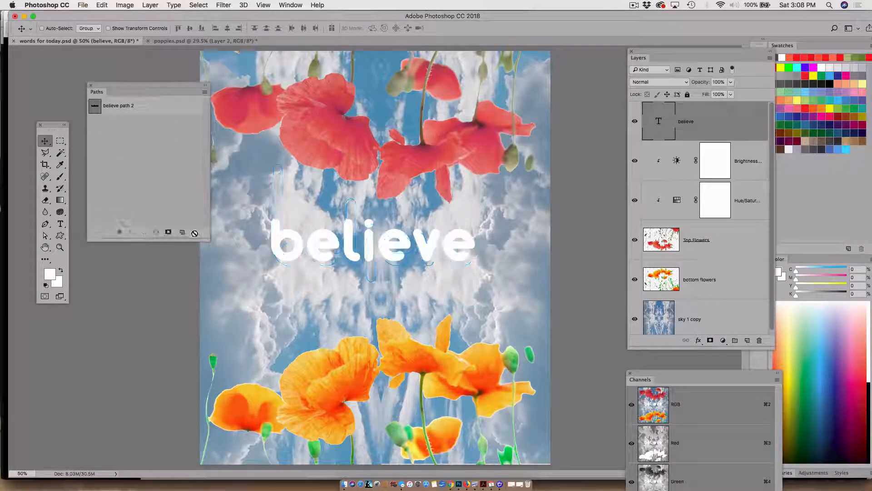
left_click(144, 104)
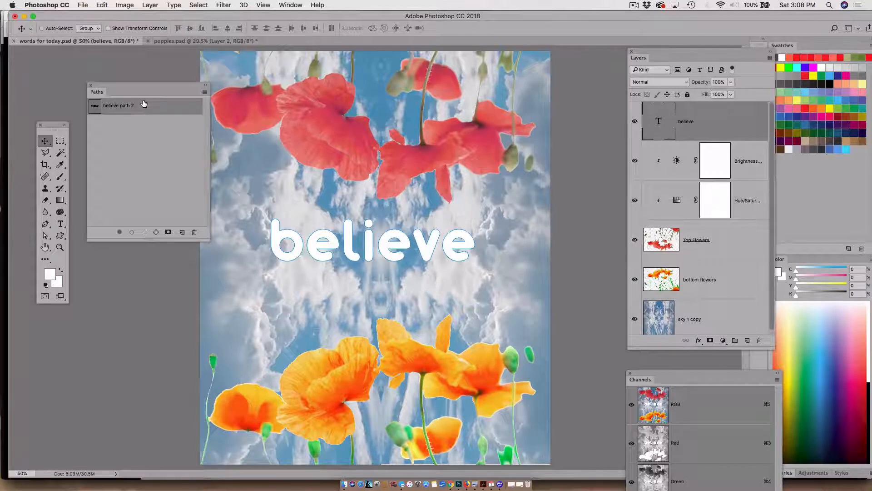
left_click(635, 122)
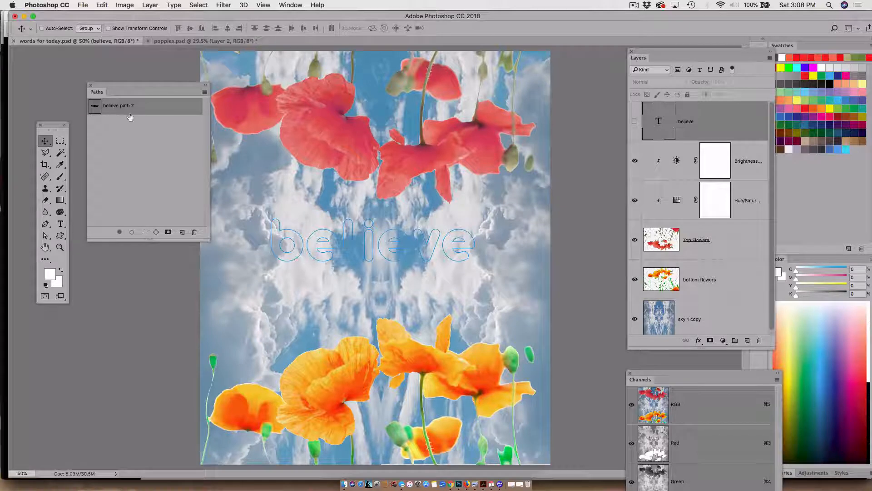
Step: Lengthen the letter l upward by directly selecting its top anchor points and nudging them up, keeping the stem vertical
left_click(45, 236)
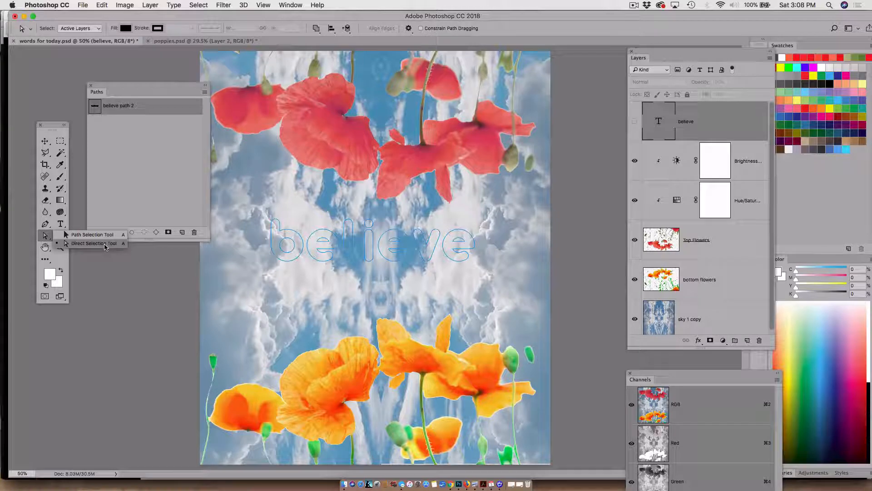
left_click(104, 244)
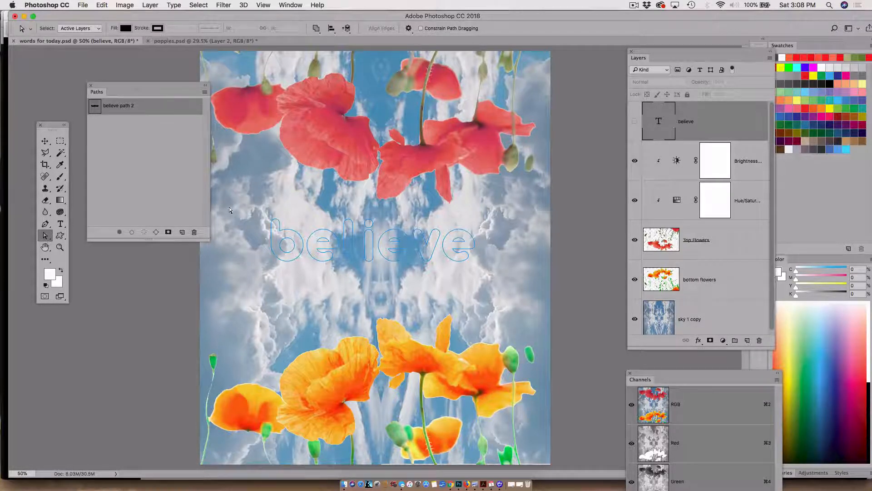
left_click_drag(338, 211, 358, 237)
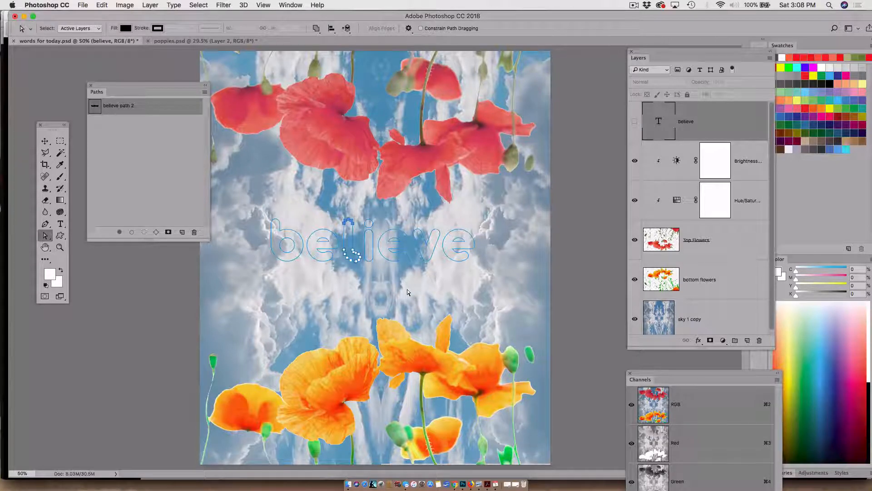
key("Up")
key("Up")
key("Up")
key("Up")
key("Up")
key("Up")
key("Up")
key("Up")
key("shift+Up")
key("shift+Up")
key("shift+Up")
key("shift+Up")
key("shift+Up")
key("shift+Up")
key("shift+Up")
key("shift+Up")
key("shift+Up")
key("shift+Up")
key("shift+Up")
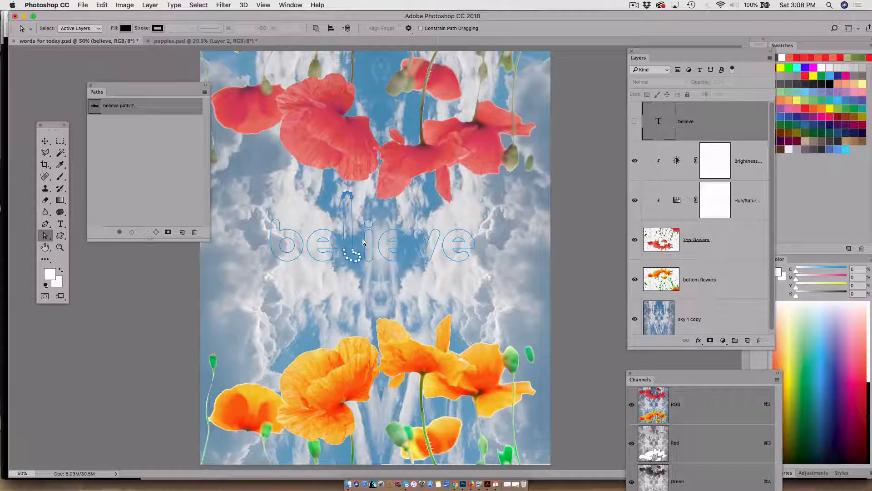
key("shift+Left")
key("shift+Right")
key("shift+Right")
Step: Extend the stem of the letter b upward to the height of the l by nudging its top anchor points
left_click_drag(272, 215, 296, 231)
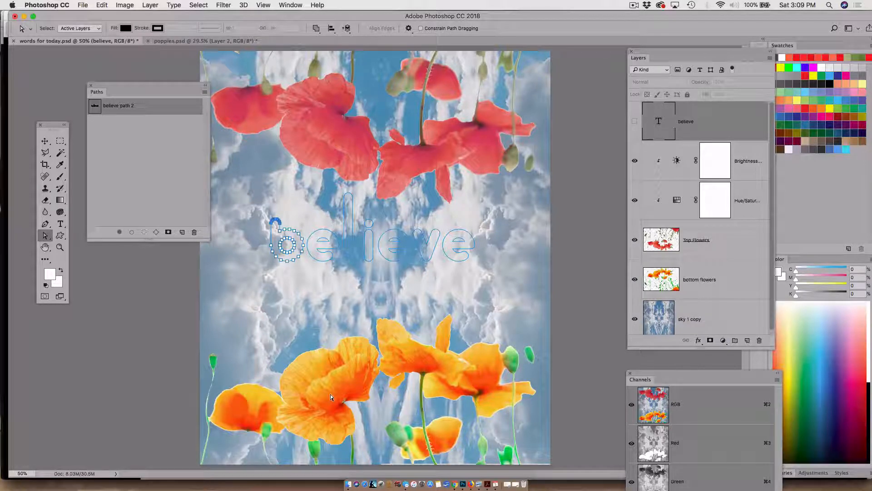
key("shift+Up")
key("shift+Up")
key("shift+Up")
key("shift+Up")
key("shift+Up")
key("shift+Up")
key("shift+Up")
key("shift+Up")
key("shift+Up")
key("shift+Up")
key("shift+Up")
key("shift+Up")
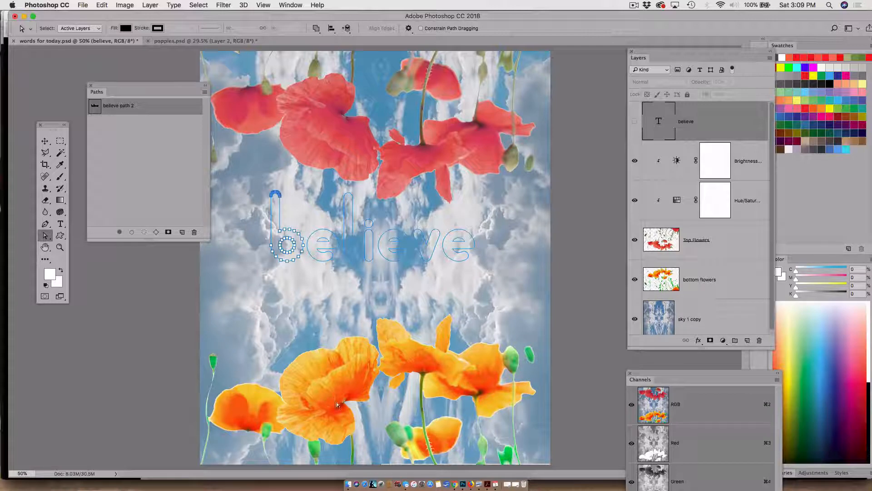
Step: Stretch the letter i downward below the baseline by nudging its bottom anchor points
left_click(361, 256)
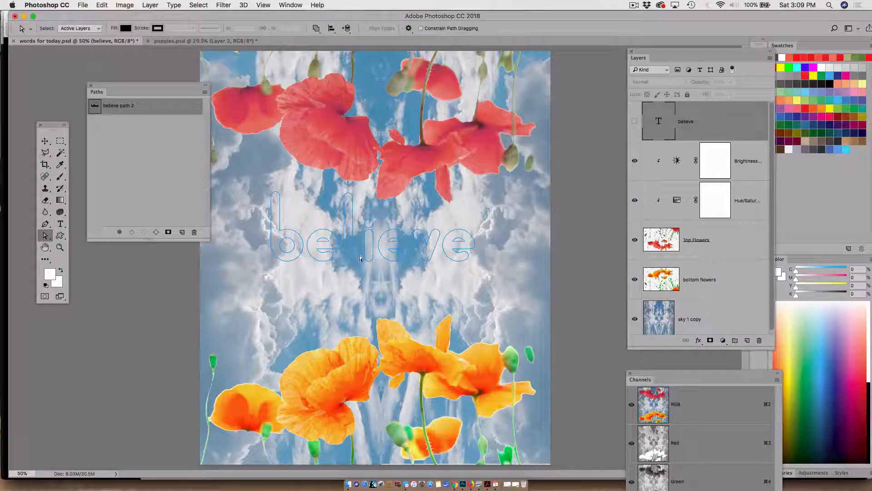
left_click_drag(379, 267, 361, 255)
key("shift+Down")
key("shift+Down")
key("shift+Down")
key("shift+Down")
key("shift+Down")
key("shift+Down")
key("shift+Down")
key("shift+Down")
key("shift+Down")
key("shift+Down")
key("shift+Down")
key("shift+Down")
key("shift+Down")
key("shift+Down")
key("shift+Down")
key("shift+Down")
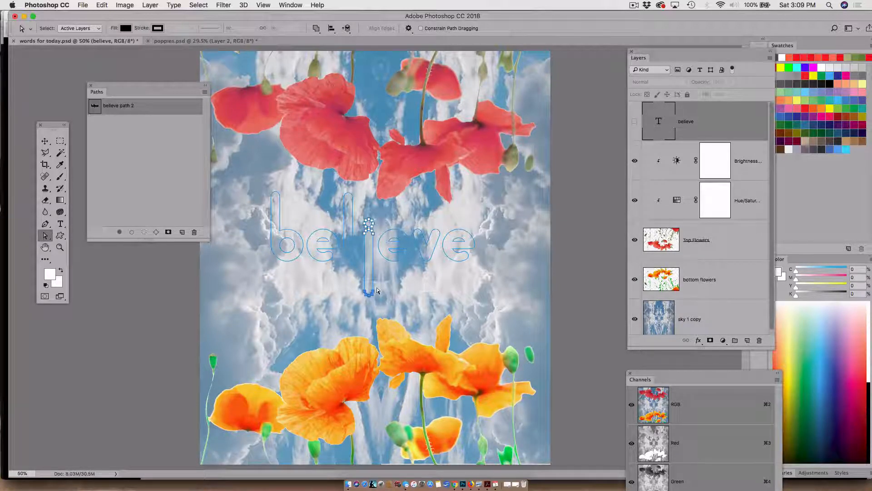
scroll(377, 291, "up", 5)
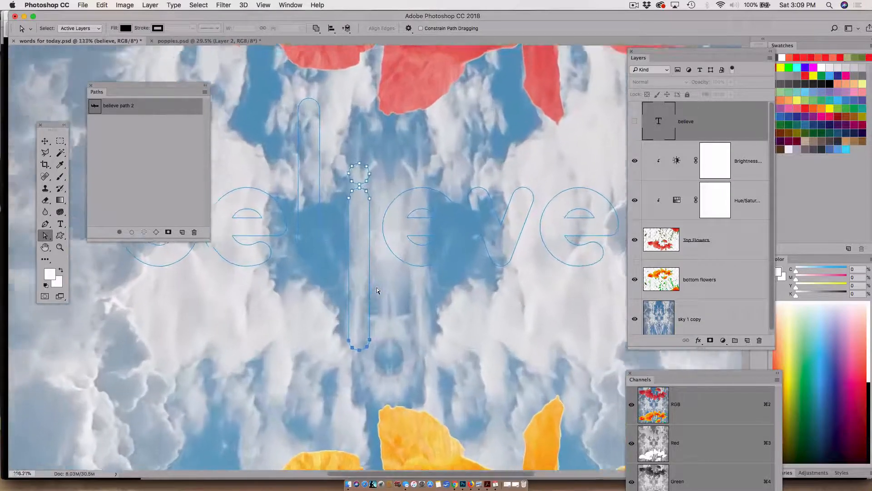
scroll(377, 290, "up", 1)
scroll(377, 290, "up", 1)
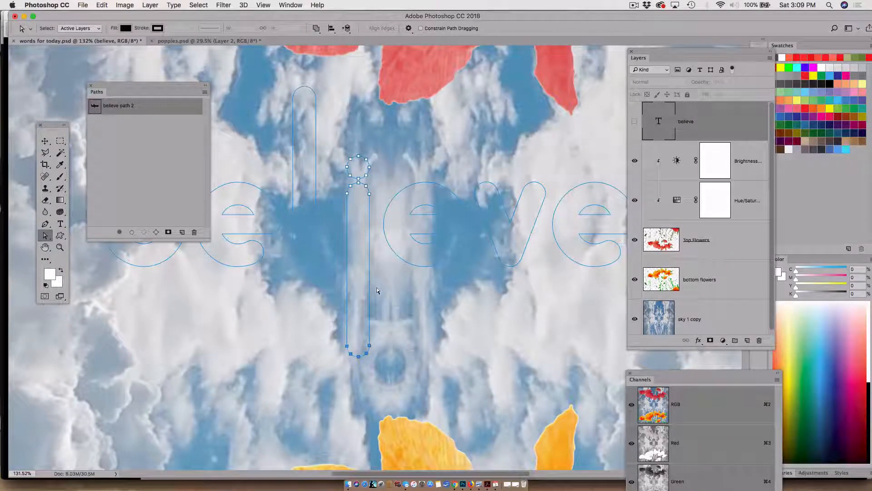
left_click(634, 6)
left_click(642, 34)
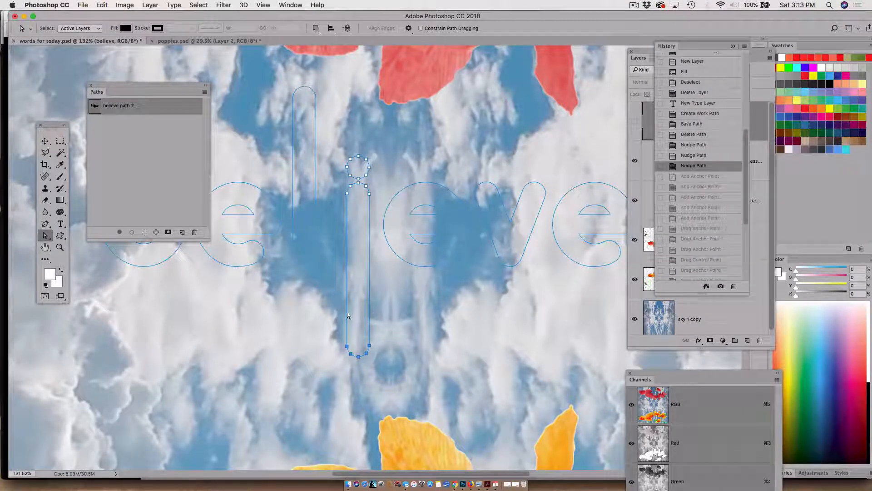
Step: Add four anchor points near the lower end of the letter i, two on each side of its stem
left_click(45, 223)
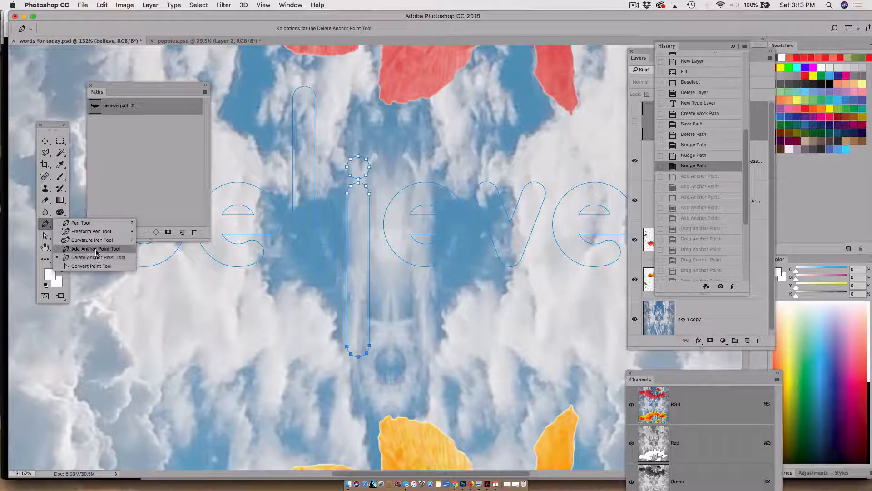
left_click(96, 248)
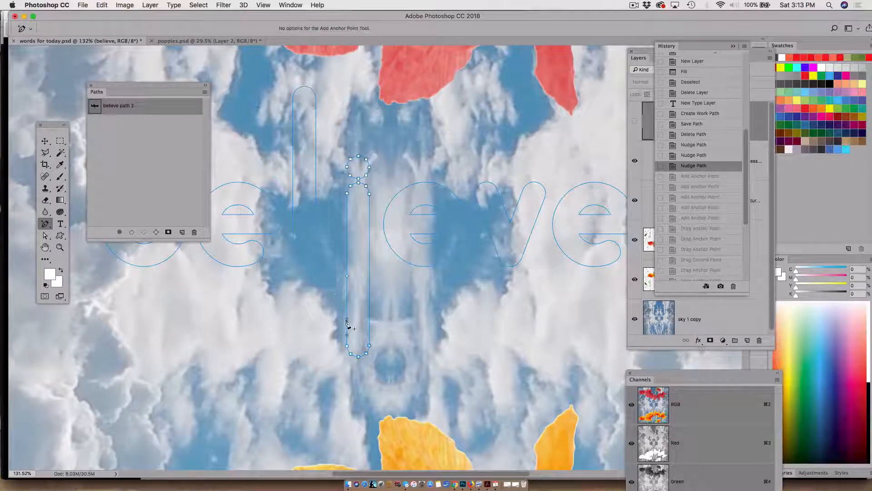
left_click(347, 322)
left_click(348, 328)
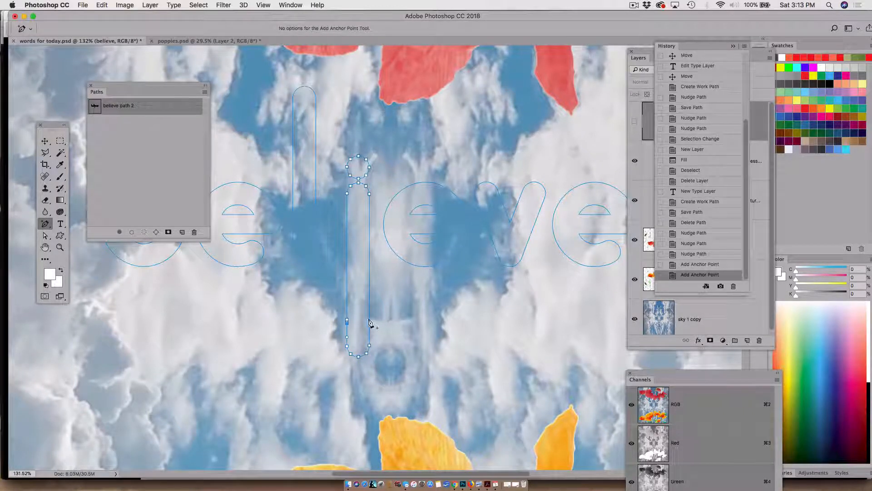
left_click(369, 322)
left_click(369, 336)
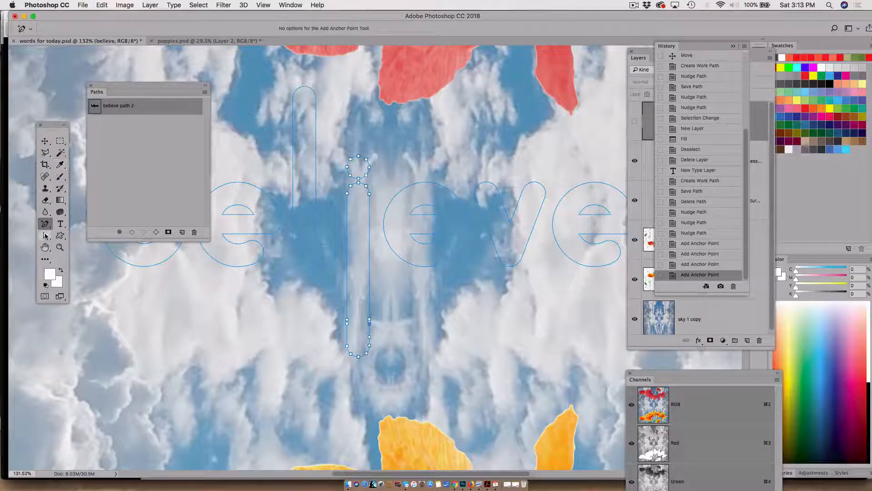
Step: Reshape the lower end of the i by pulling the stem anchors inward into a narrow neck and the bottom anchors outward into a flare
left_click_drag(45, 235, 80, 243)
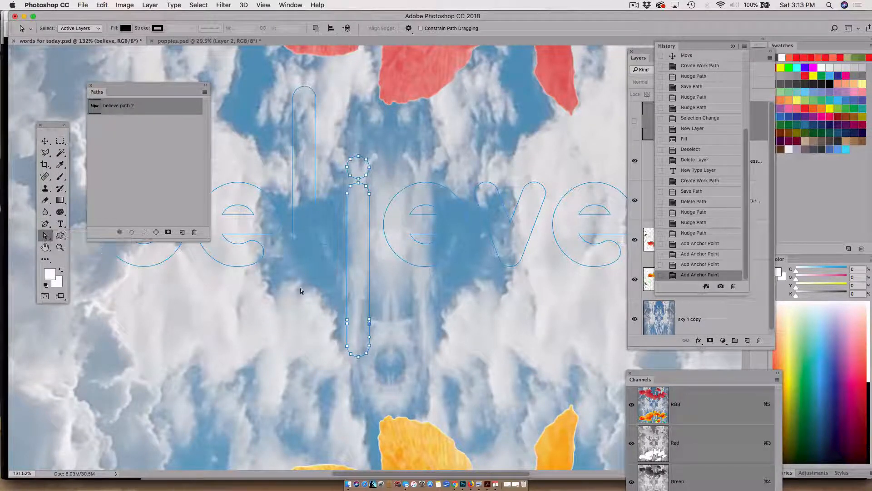
left_click_drag(347, 323, 365, 326)
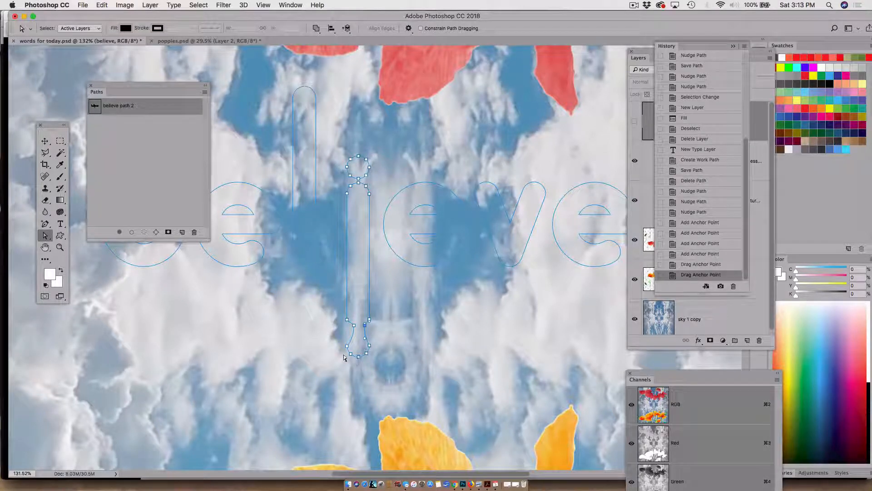
left_click_drag(359, 356, 390, 369)
Step: Delete the anchor point at the left tip of the flared base of the letter i
left_click(45, 223)
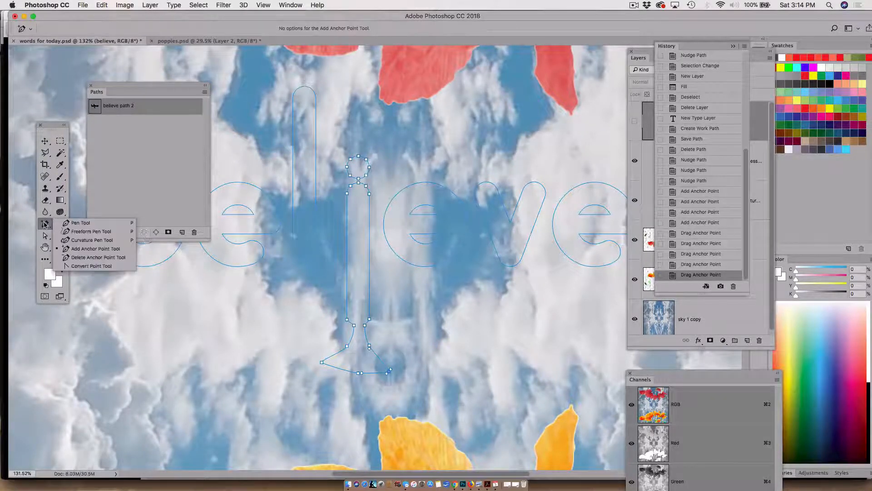
left_click(85, 258)
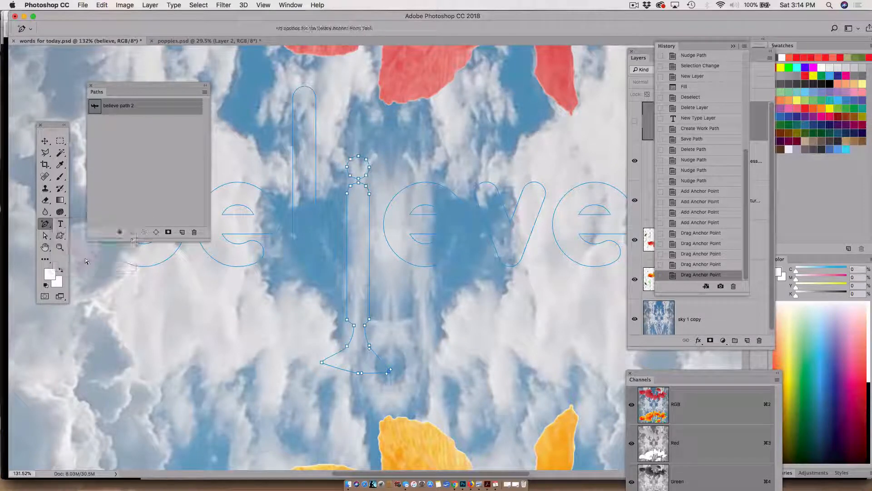
left_click(322, 363)
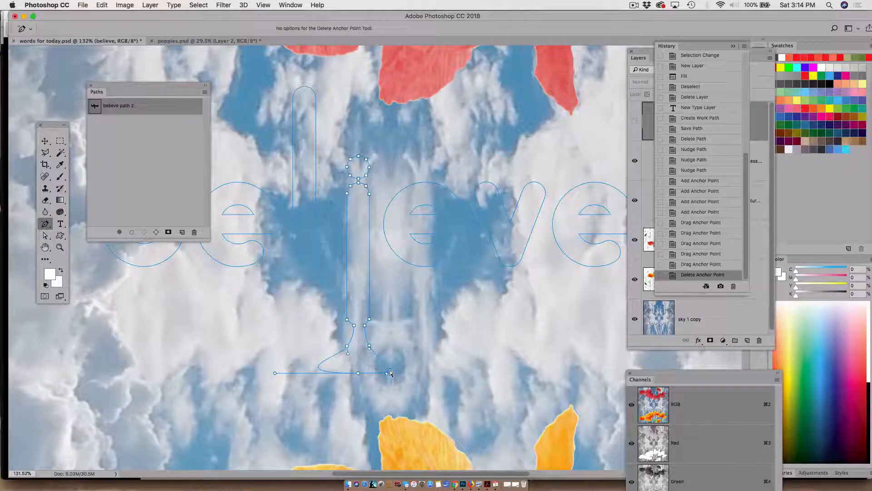
Step: Try deleting the anchor point at the right tip of the letter i's flared base
scroll(391, 370, "up", 5)
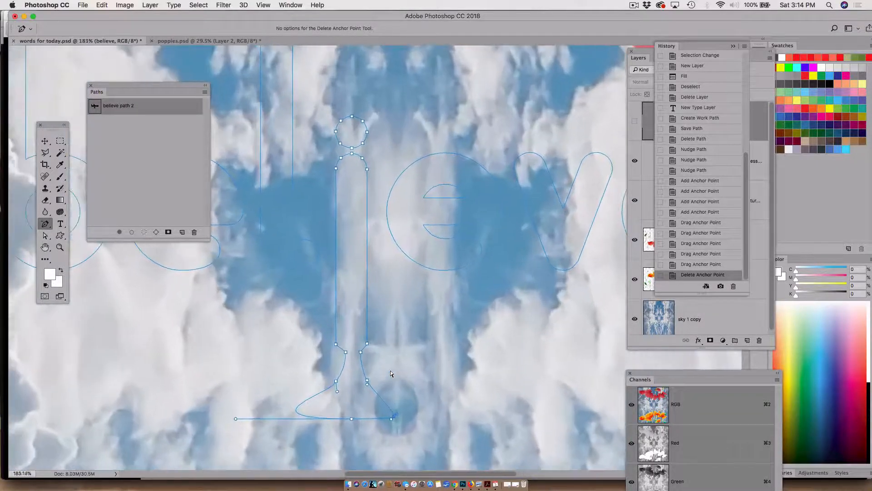
scroll(391, 371, "down", 1)
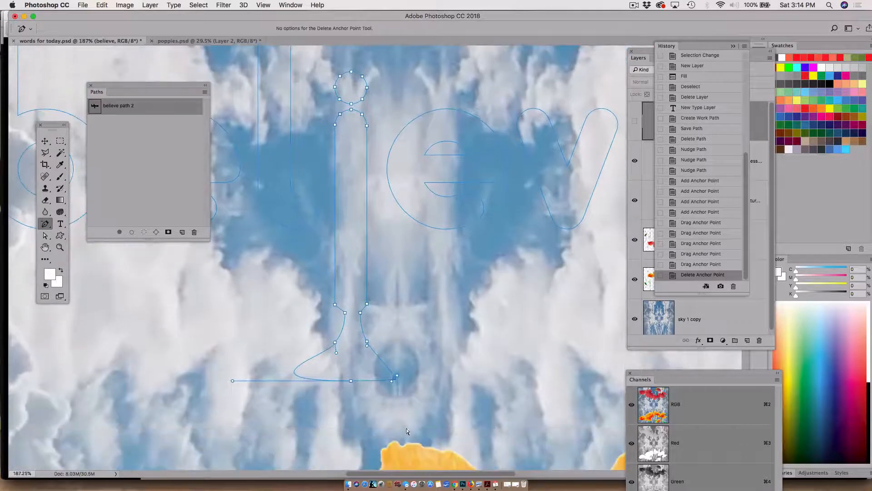
left_click(396, 380)
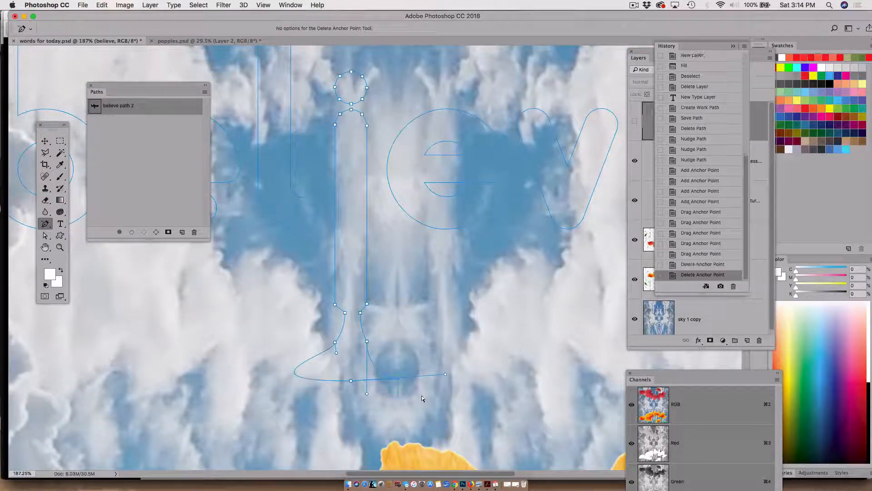
key("super+z")
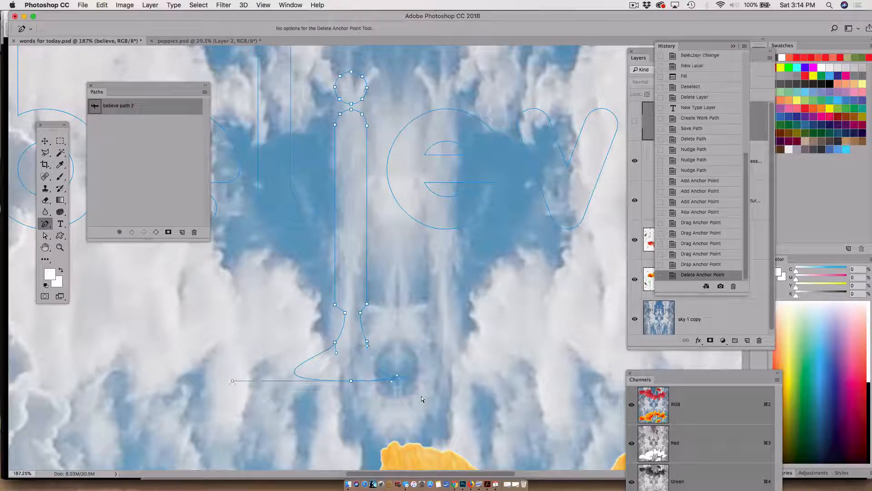
Step: With the Direct Selection tool, pull the bottom of the i's base downward and round its right side with the control handles
left_click(45, 235)
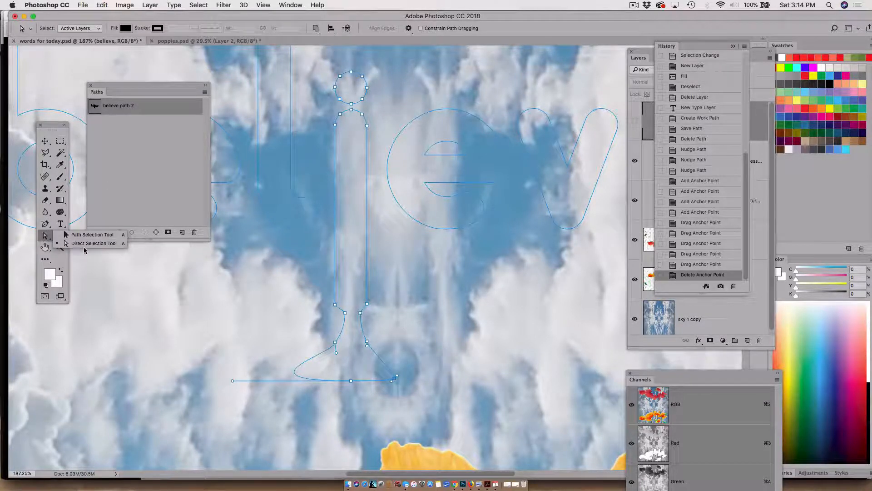
left_click(86, 239)
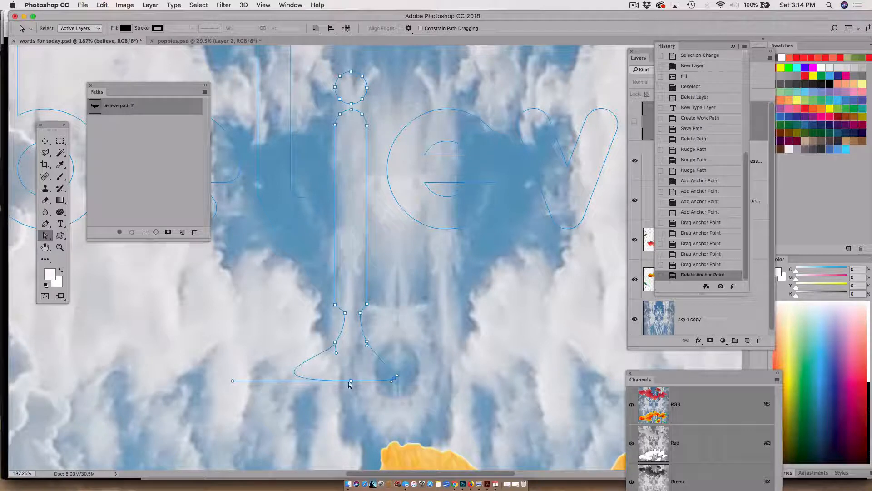
left_click_drag(349, 385, 350, 405)
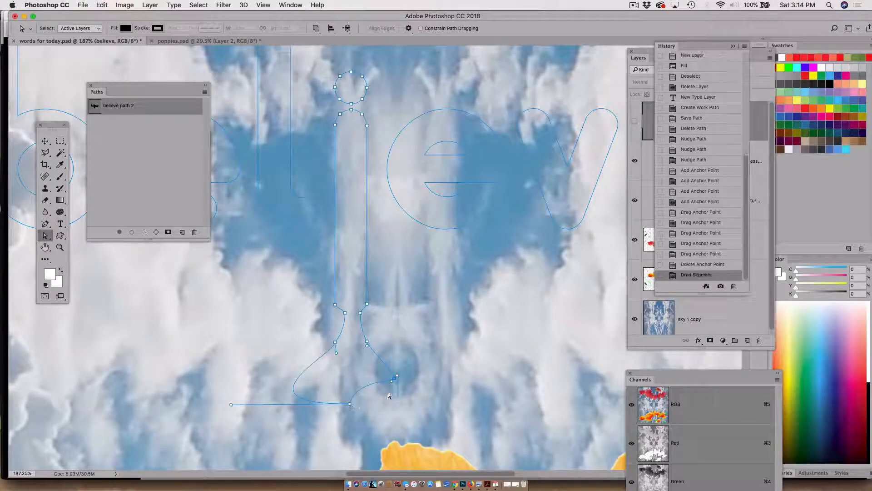
left_click_drag(394, 385, 381, 419)
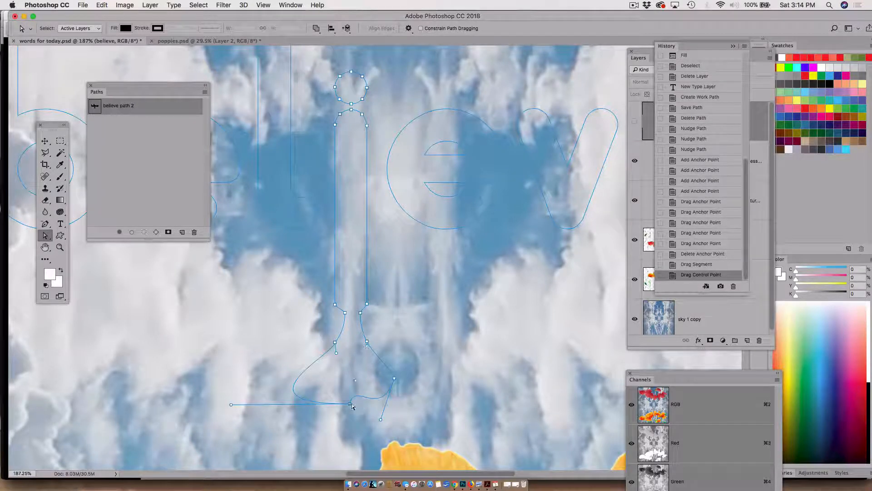
left_click_drag(355, 380, 394, 431)
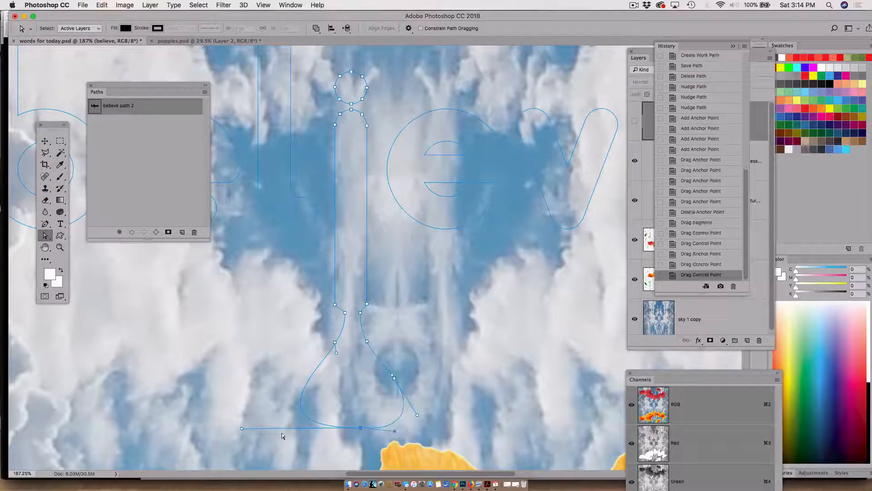
Step: Shape the base of the i into a rounded teardrop by adjusting its left-side curve and lowering the bottom anchor point
left_click_drag(244, 429, 274, 432)
left_click_drag(336, 346, 336, 361)
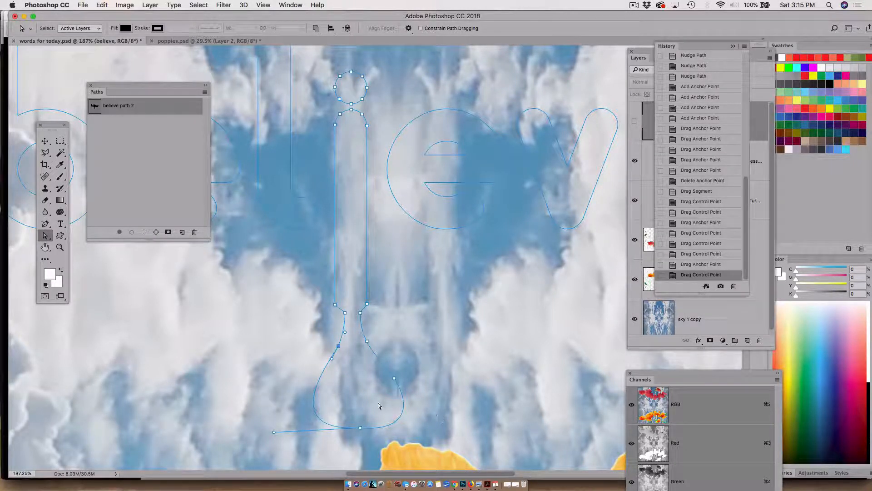
left_click(362, 429)
left_click_drag(361, 432, 393, 435)
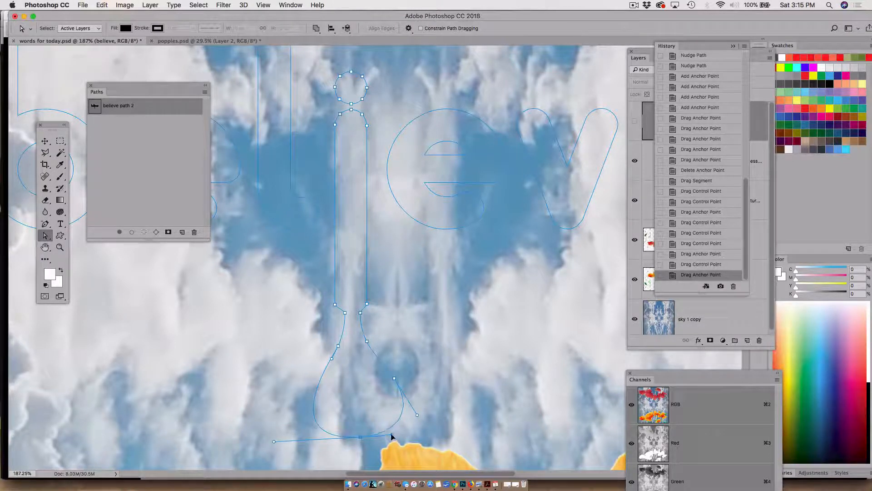
left_click(285, 435)
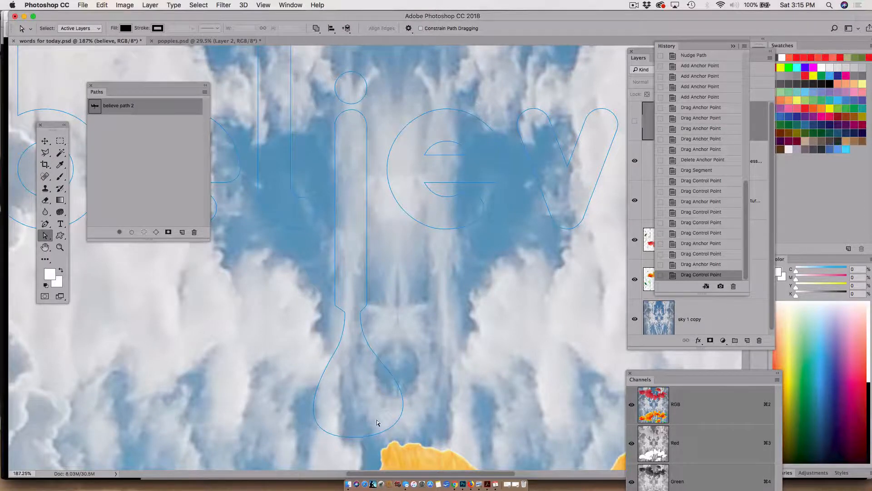
key("super+1")
key("super+minus")
key("super+minus")
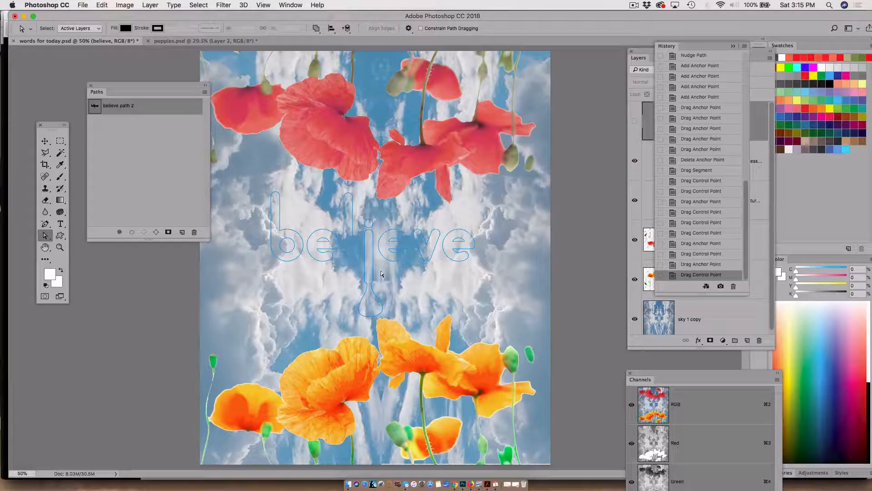
scroll(381, 270, "up", 2)
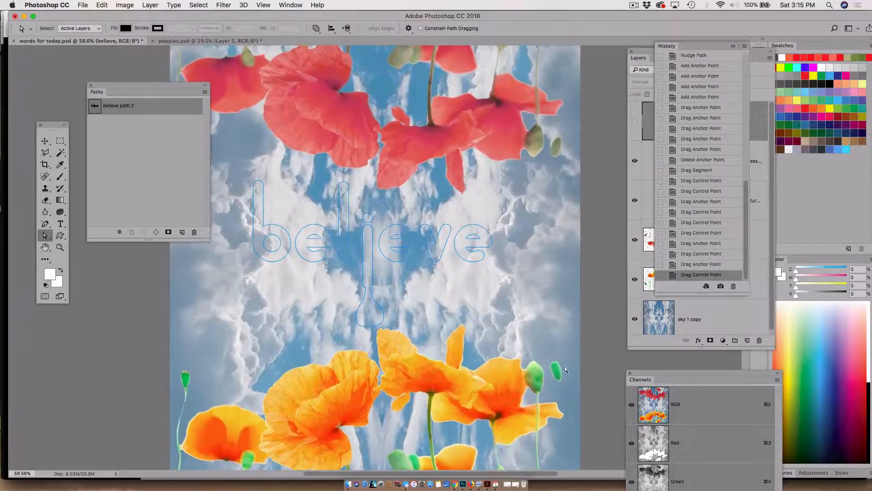
double_click(173, 109)
left_click(164, 107)
right_click(164, 107)
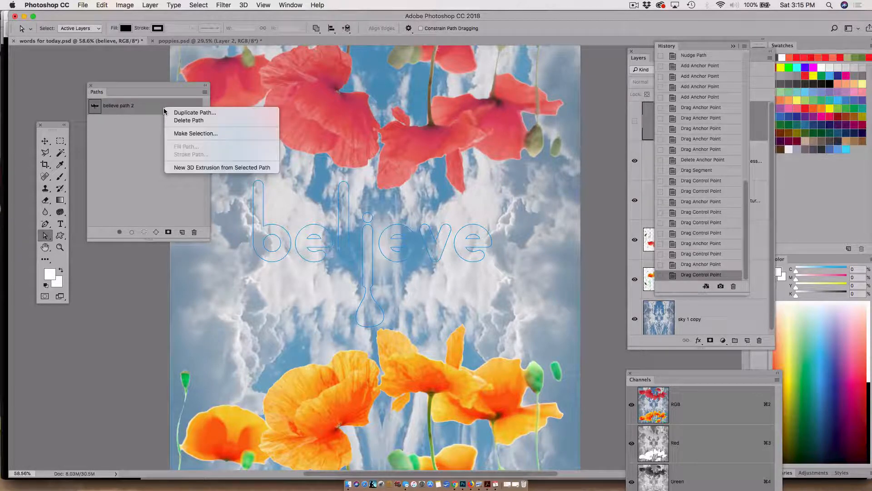
left_click(132, 150)
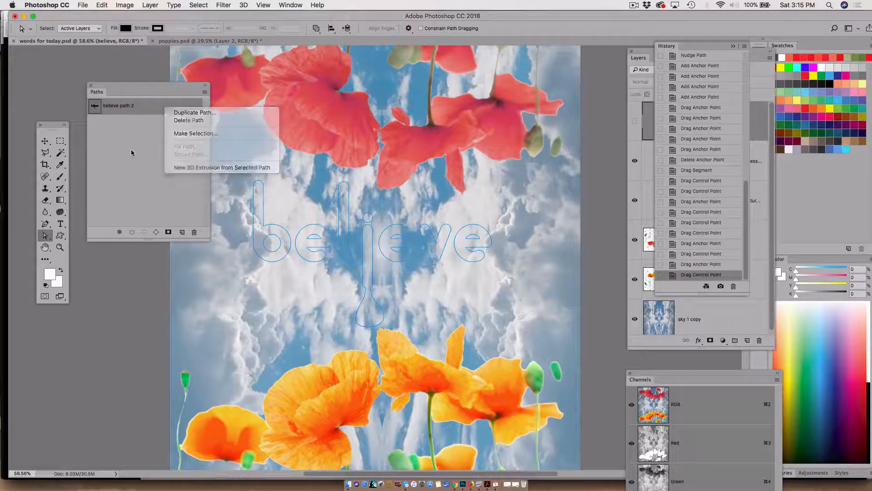
Step: Set the Paths panel thumbnails to the largest size
left_click(205, 93)
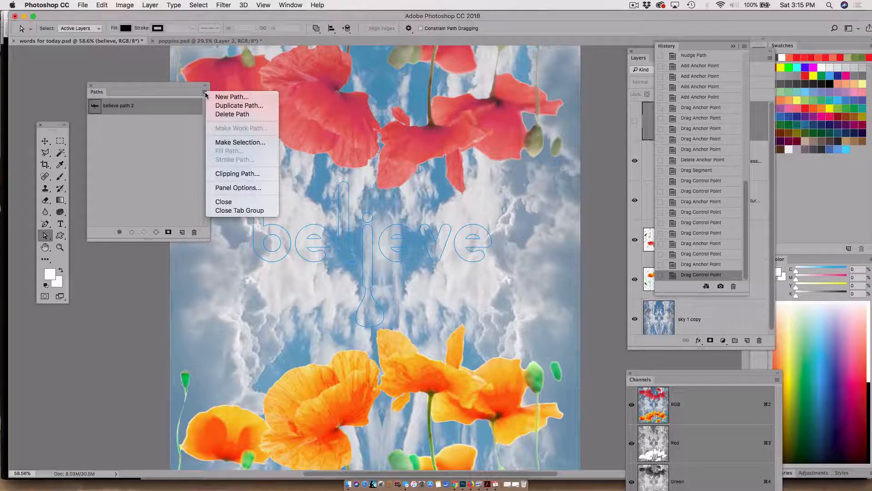
left_click(236, 188)
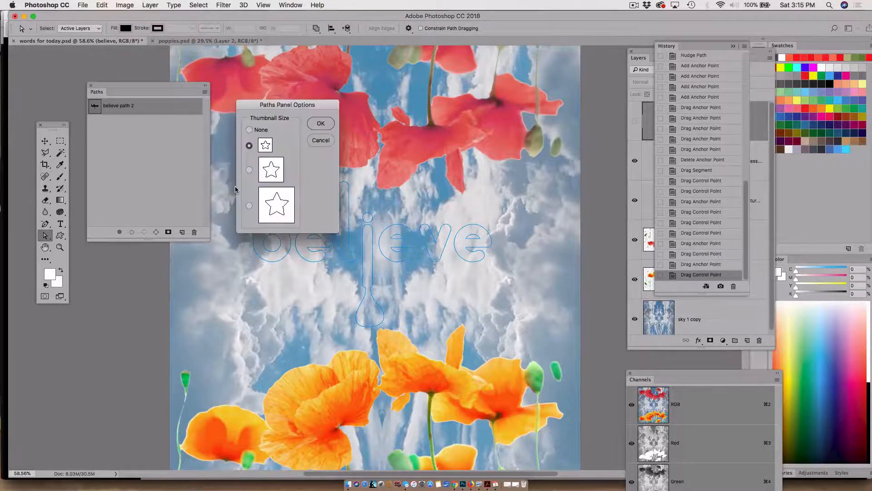
left_click(270, 177)
left_click(249, 204)
left_click(321, 124)
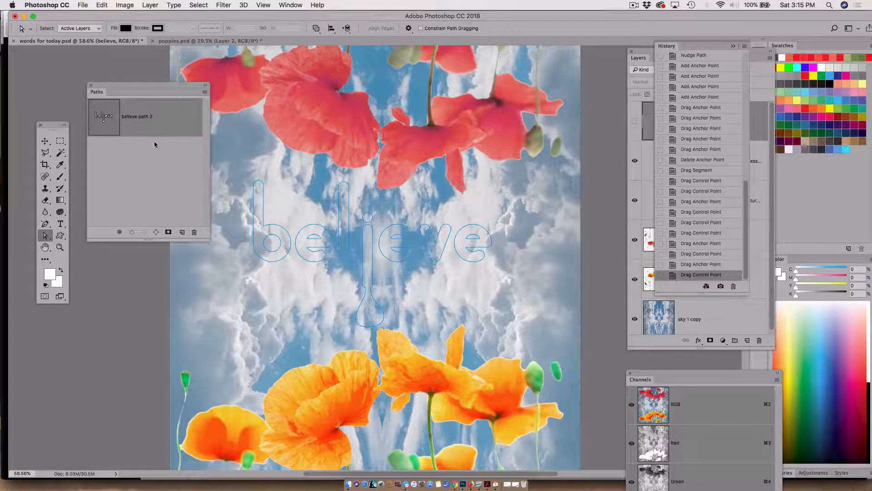
Step: Load believe path 2 as a selection and add a new layer above the believe text layer
left_click(144, 233)
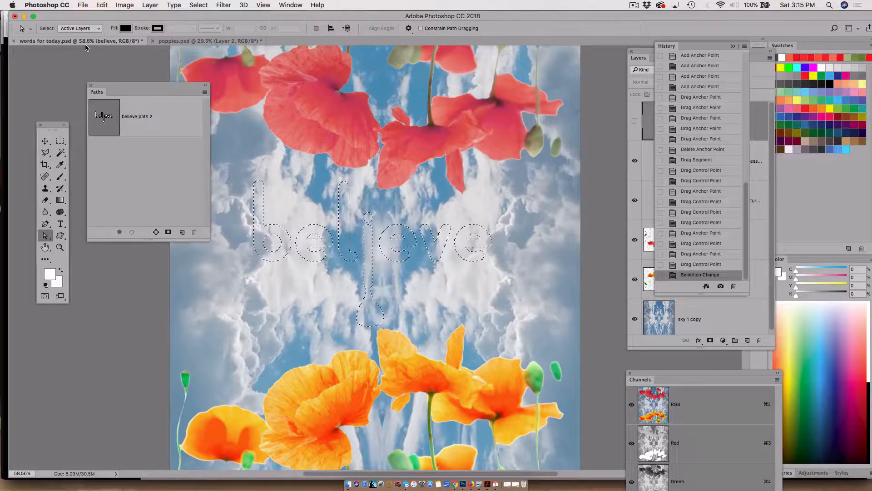
left_click(99, 6)
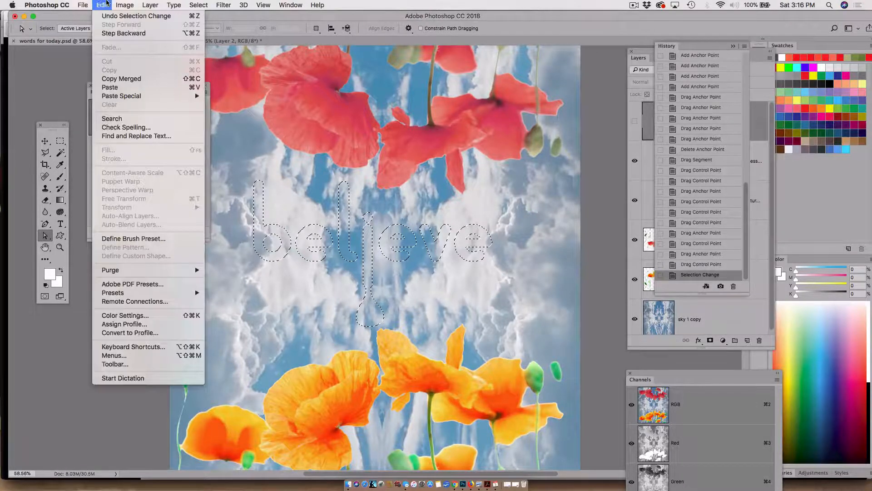
left_click(125, 3)
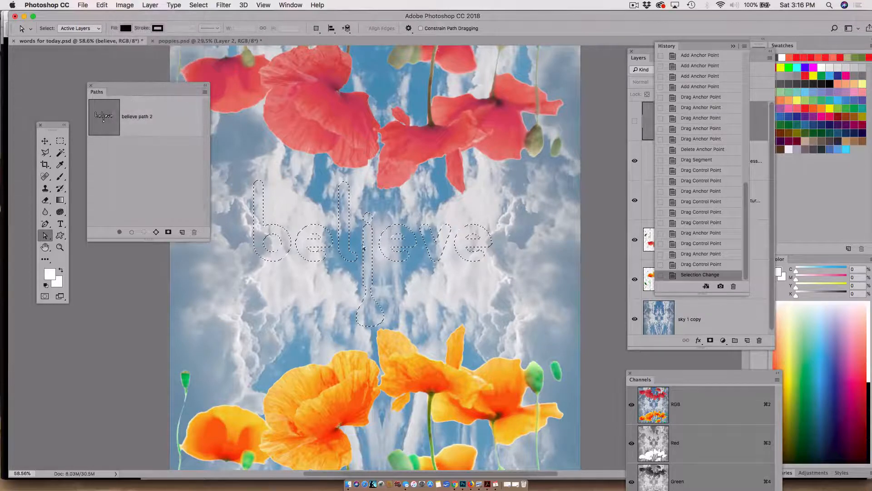
left_click(666, 342)
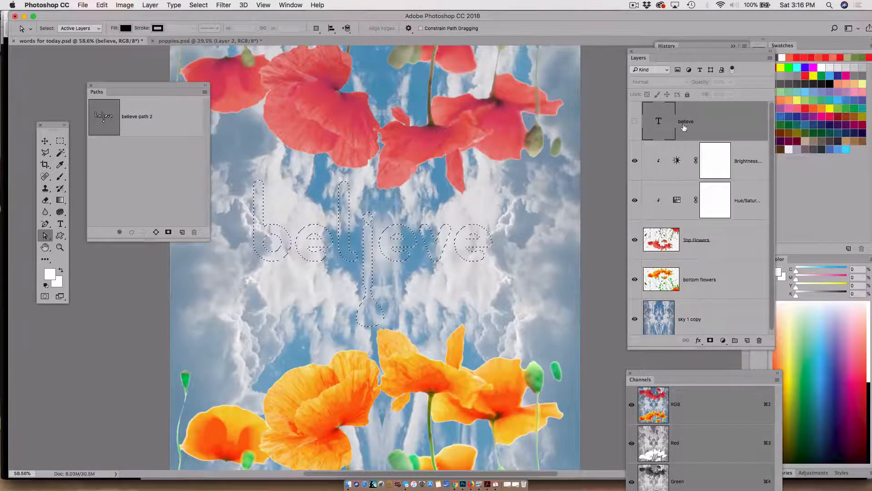
left_click(747, 340)
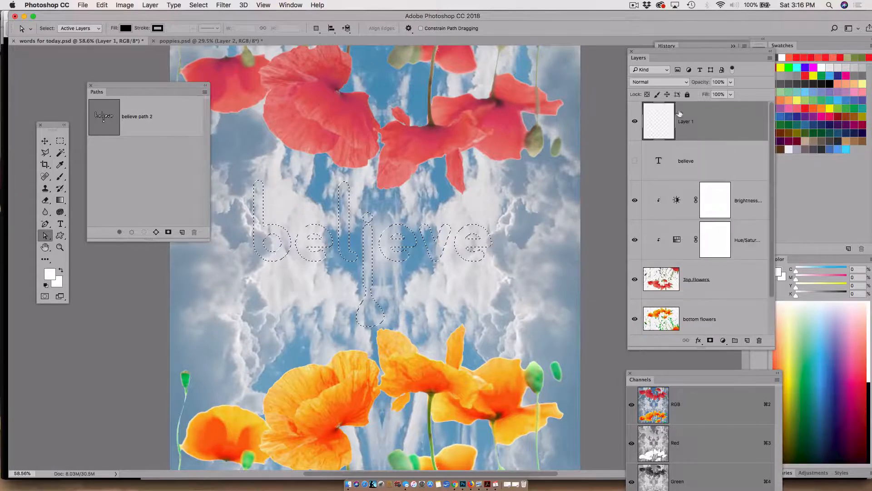
Step: Fill the lettering selection on the new layer with white in Normal mode at 100% opacity
left_click(102, 5)
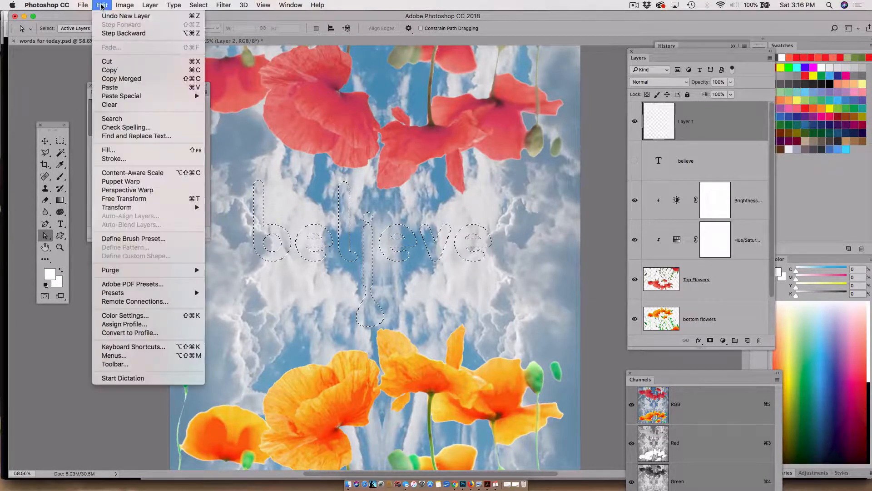
left_click(112, 151)
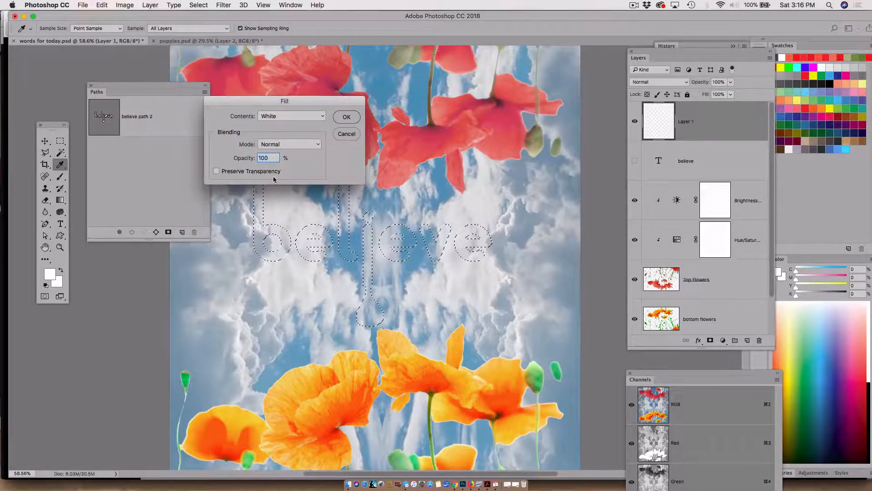
left_click(347, 118)
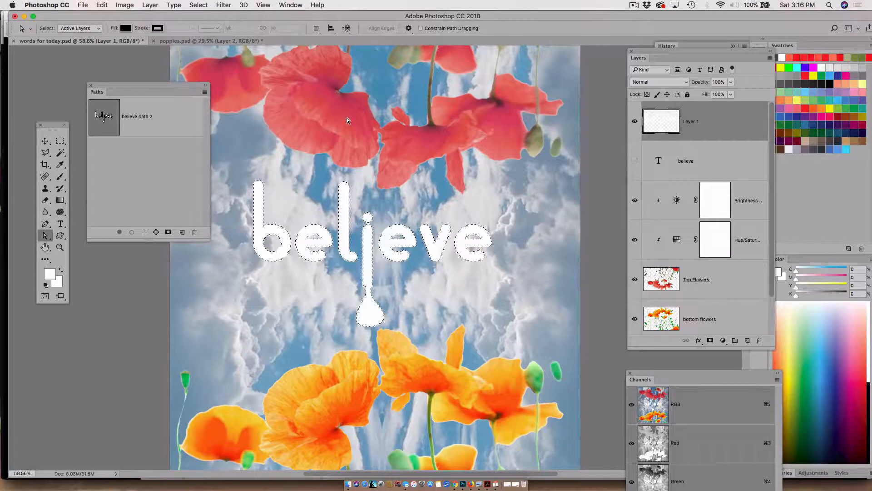
Step: Compare the filled lettering with the original believe text by toggling both layers' visibility, leave the text layer hidden, and deselect
left_click(635, 161)
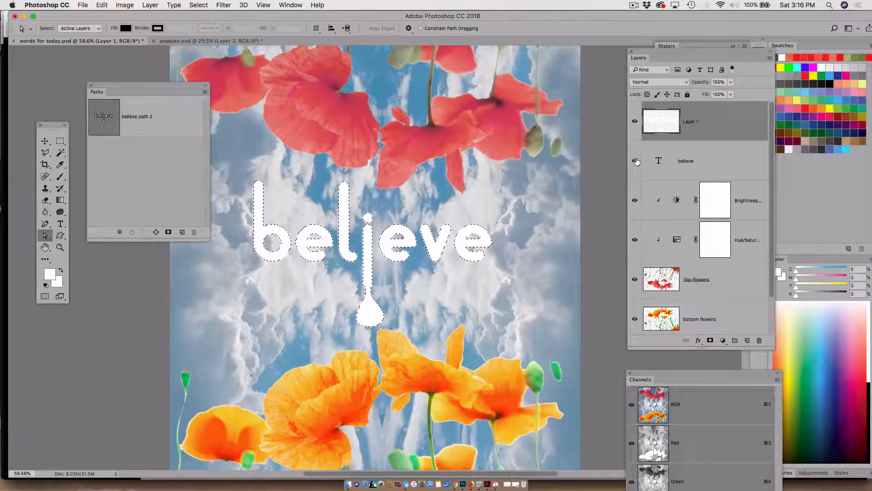
left_click(635, 121)
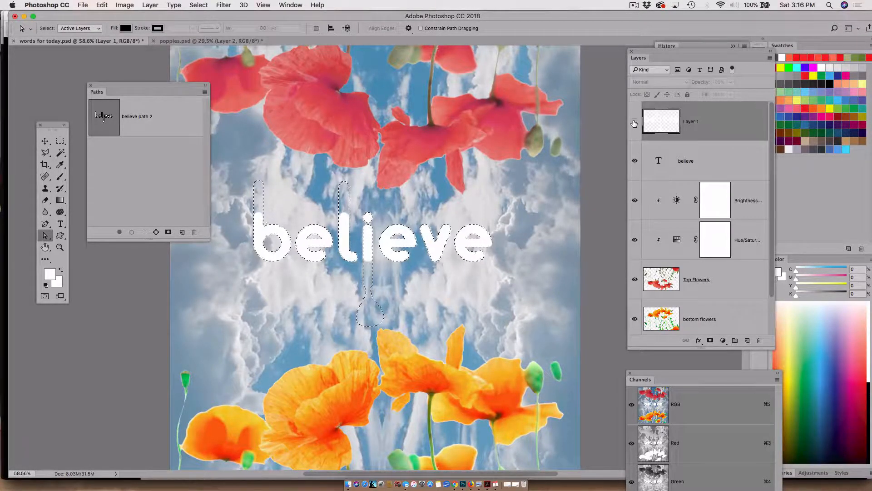
left_click(635, 161)
left_click(635, 121)
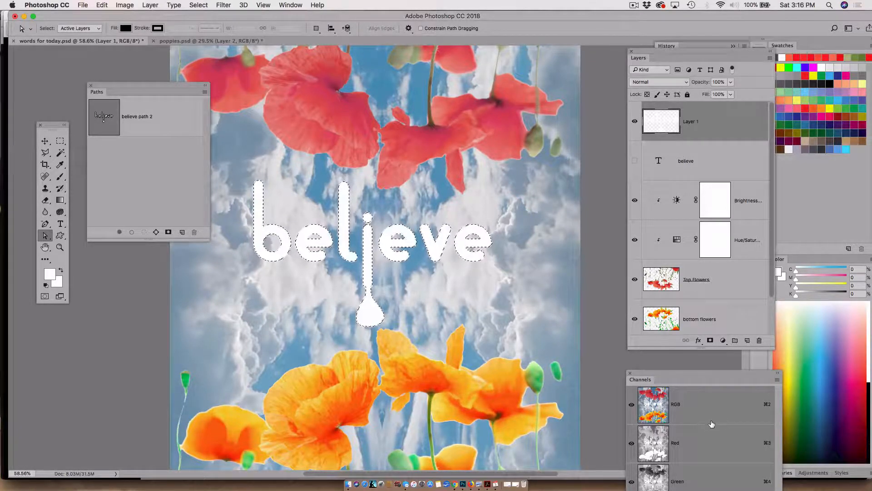
key("super+d")
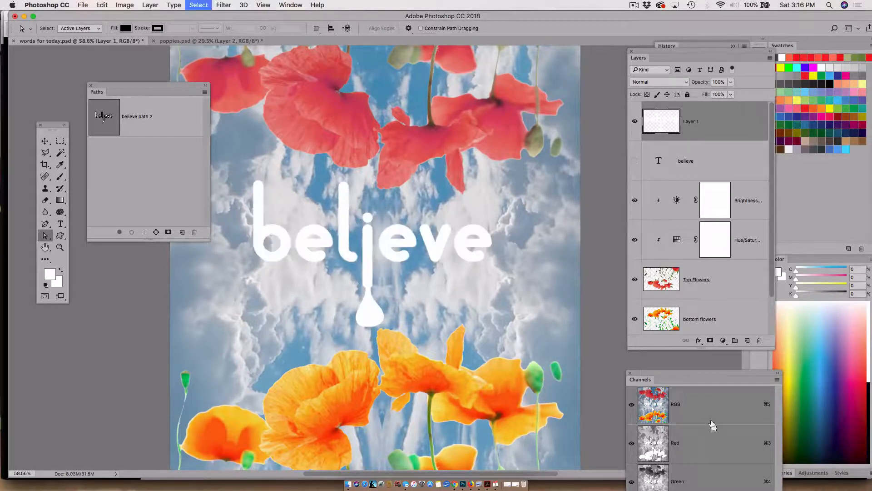